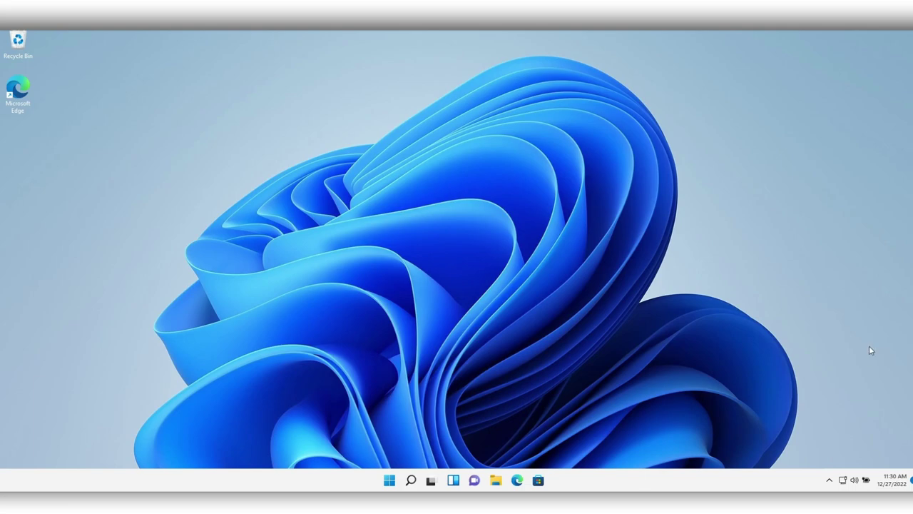
# Set the system volume to 50 in Sound settings, then go to Bluetooth & devices.
pyautogui.rightClick(854, 480)
pyautogui.click(846, 451)
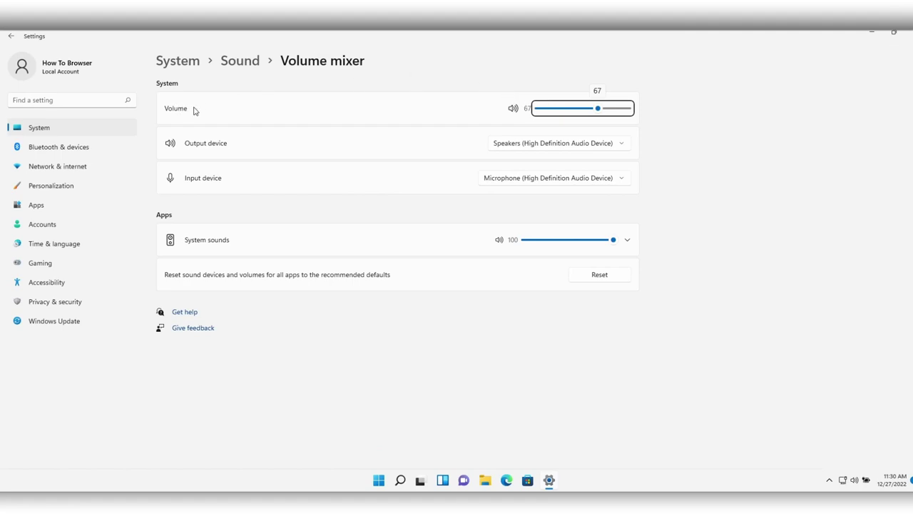
pyautogui.moveTo(620, 112); pyautogui.dragTo(512, 105)
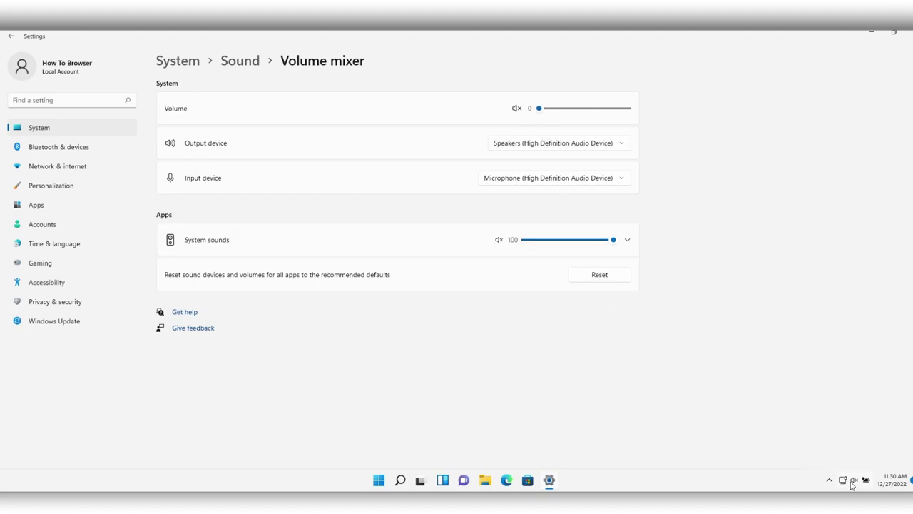
pyautogui.click(583, 108)
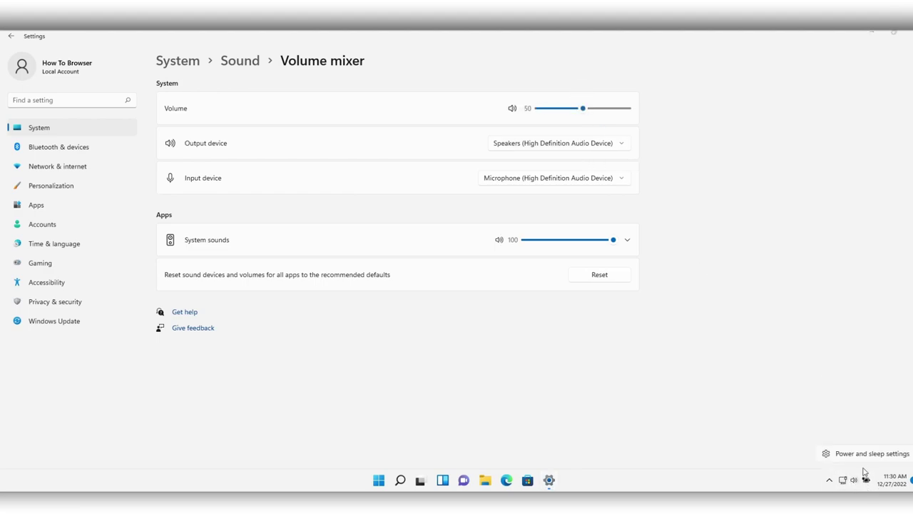
pyautogui.click(864, 454)
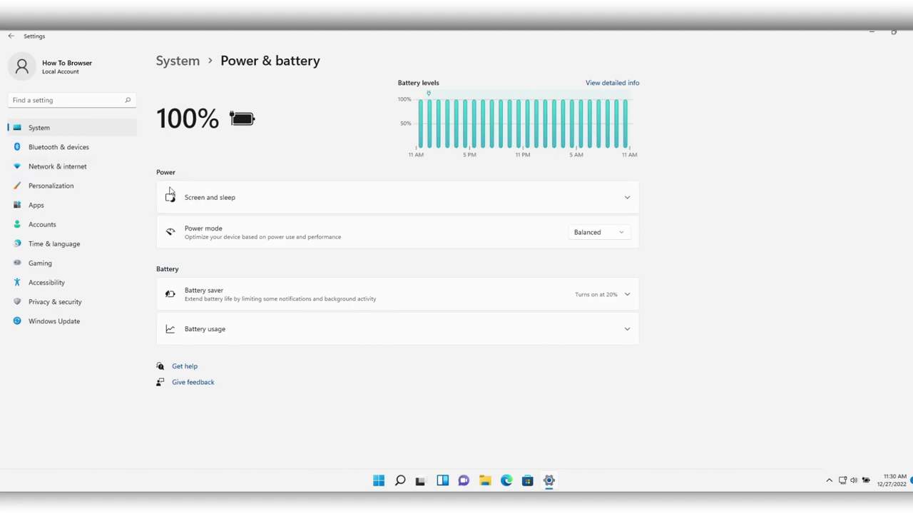
pyautogui.click(68, 150)
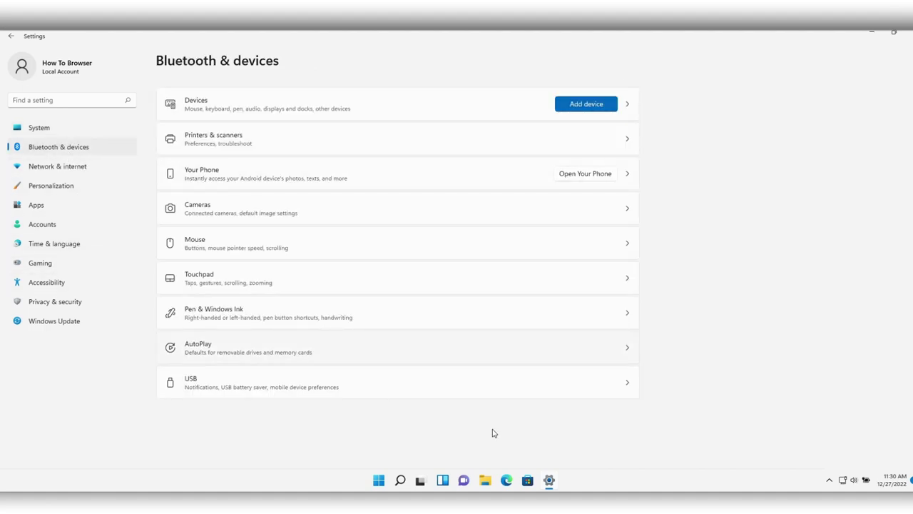
# Run the sound troubleshooter on Speakers, accepting to turn off sound effects and enhancements.
pyautogui.rightClick(854, 480)
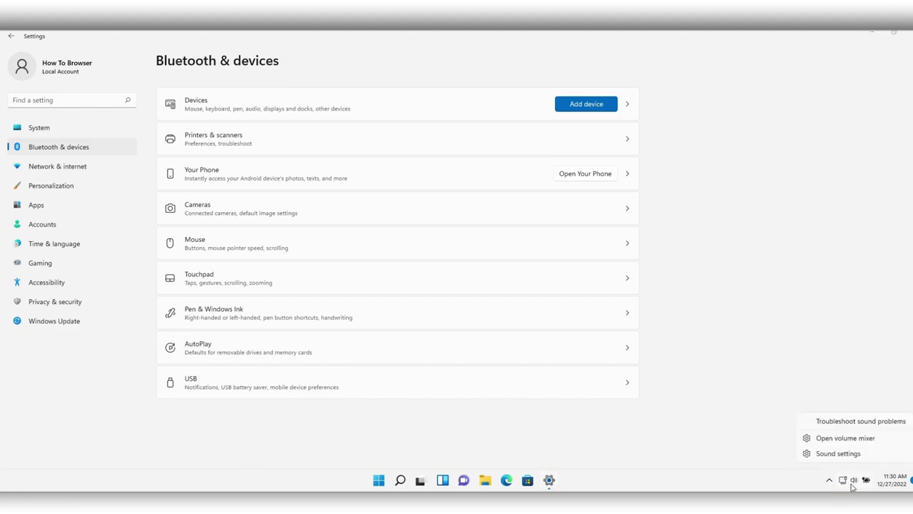
pyautogui.click(850, 423)
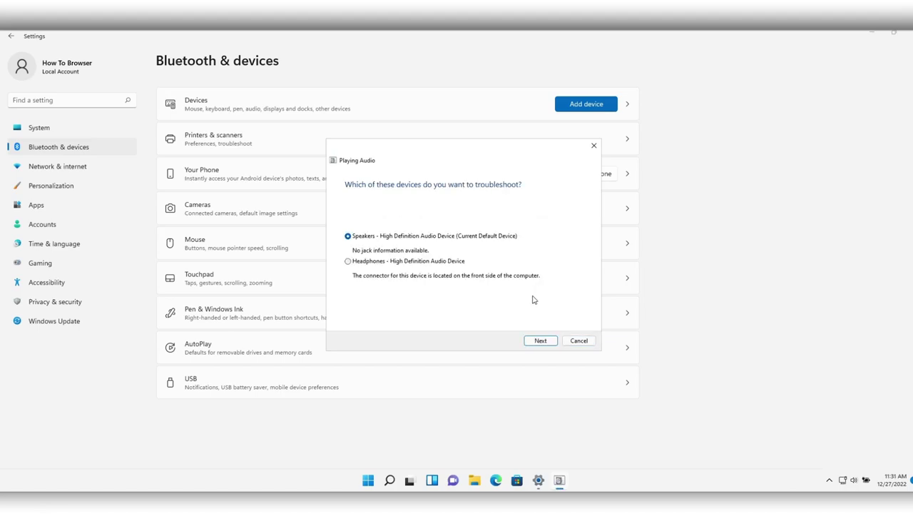
pyautogui.click(546, 342)
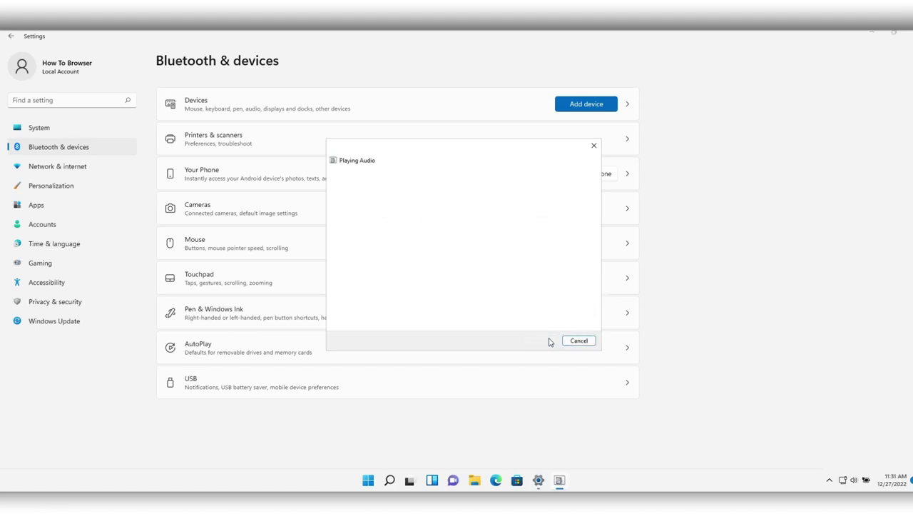
pyautogui.click(471, 240)
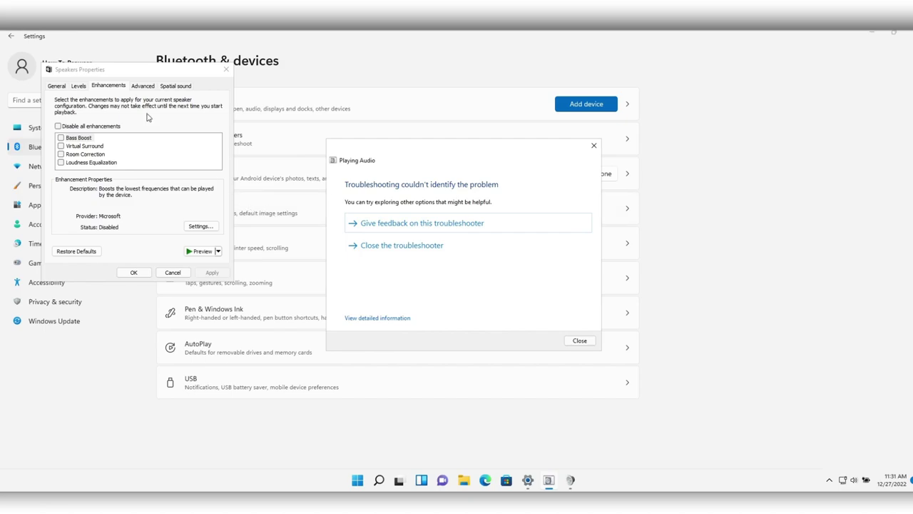
# Review the Levels and General tabs of Speakers Properties, then close it.
pyautogui.click(84, 87)
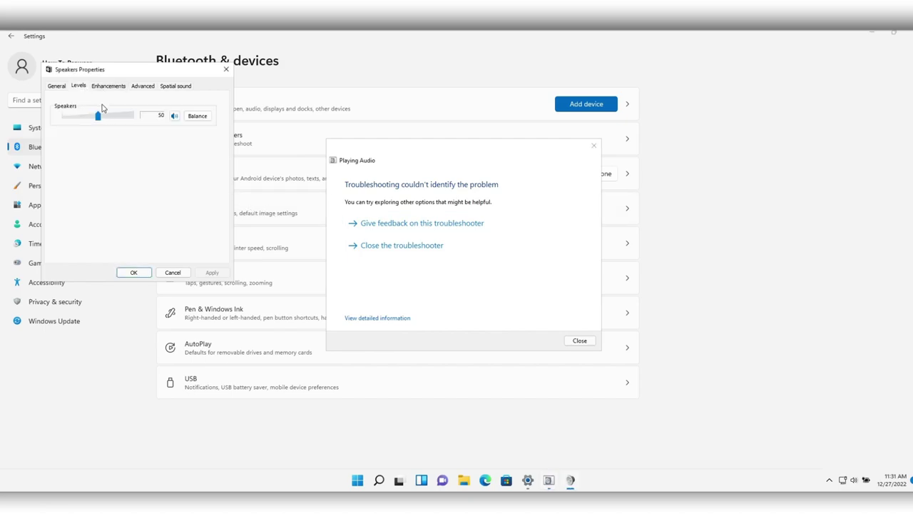
pyautogui.click(60, 87)
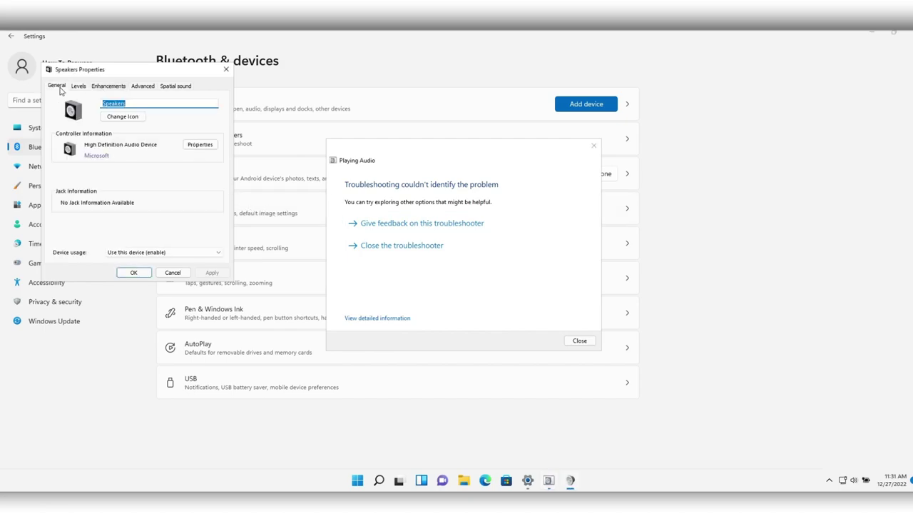
pyautogui.click(227, 69)
pyautogui.rightClick(854, 485)
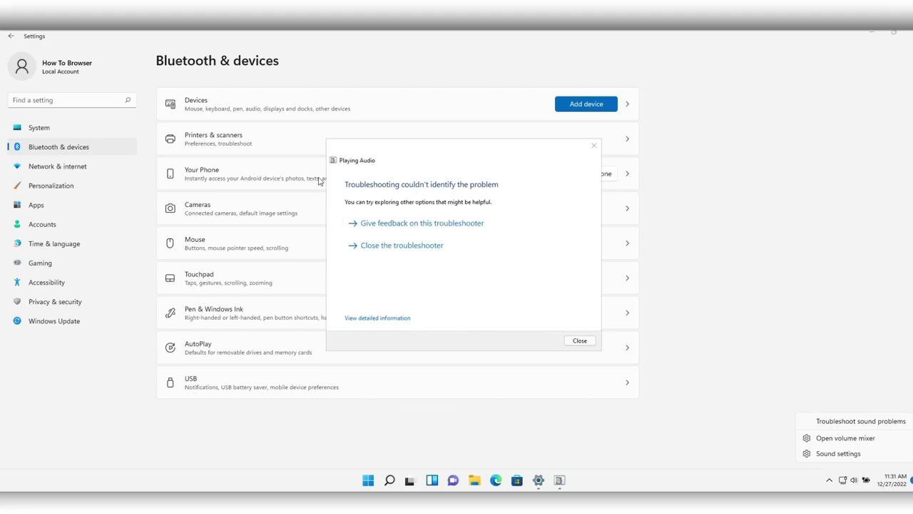
# Confirm Speakers is the volume mixer's output device, close the troubleshooter, and minimize Settings.
pyautogui.click(842, 438)
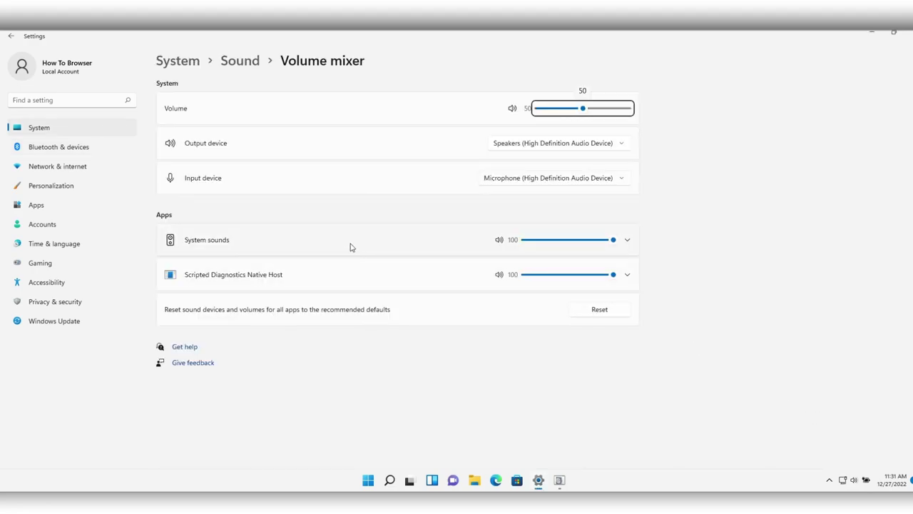
pyautogui.click(505, 149)
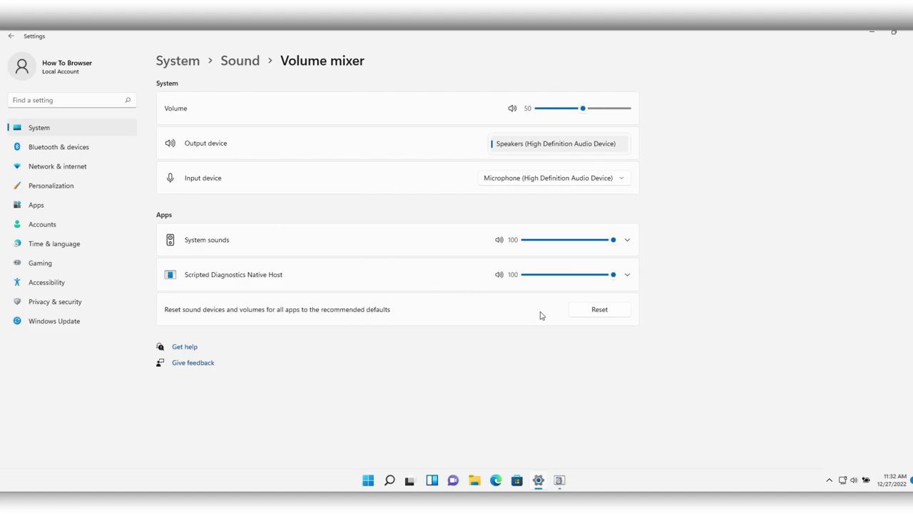
pyautogui.click(561, 480)
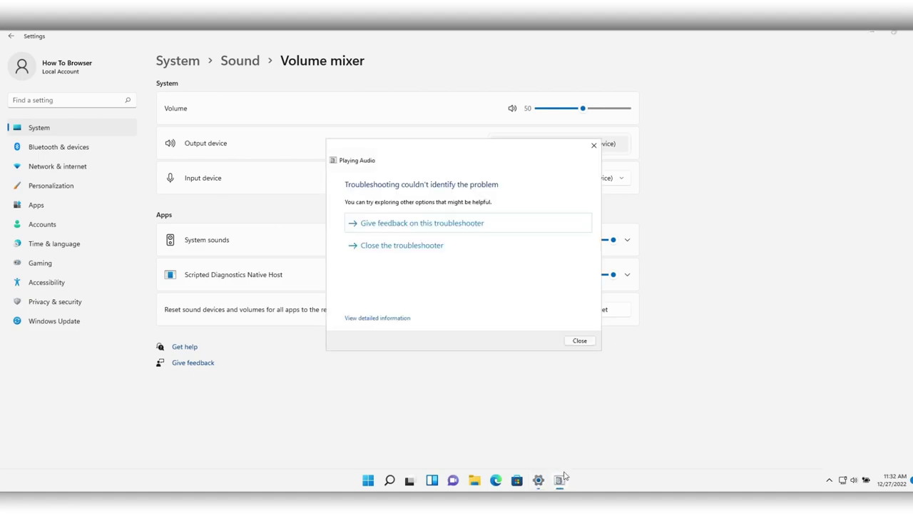
pyautogui.click(581, 343)
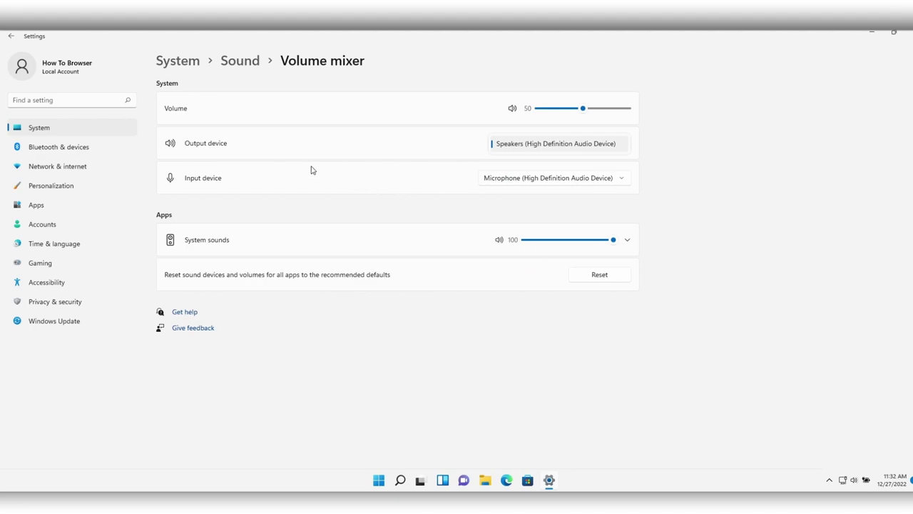
pyautogui.click(834, 479)
pyautogui.click(870, 34)
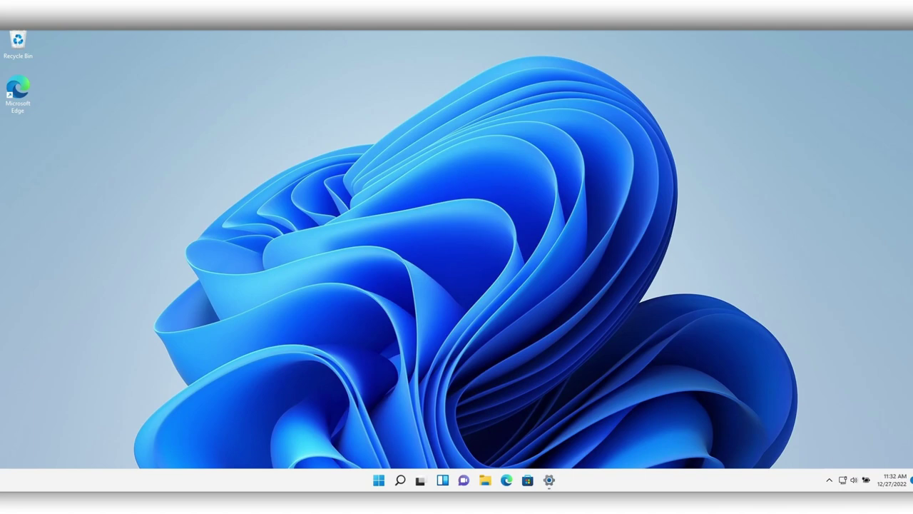
# Search for 'services' and open the Services app.
pyautogui.click(400, 480)
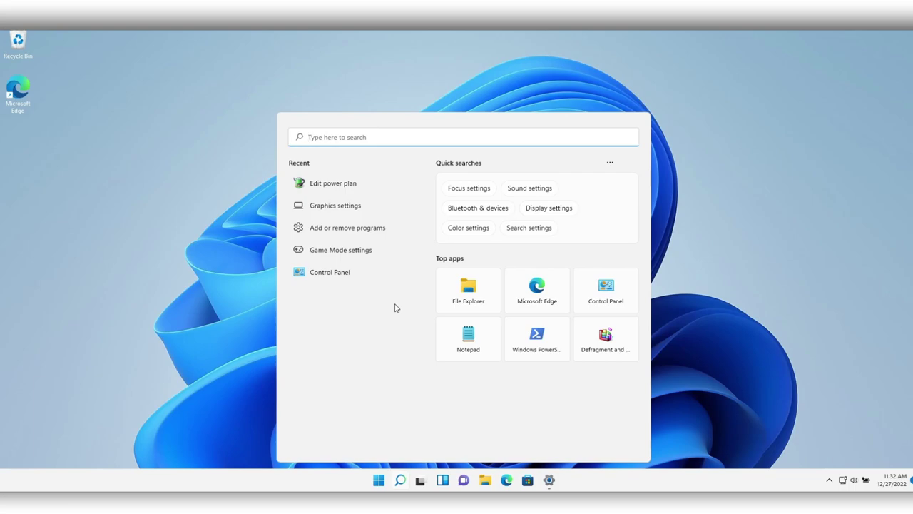
pyautogui.write('services')
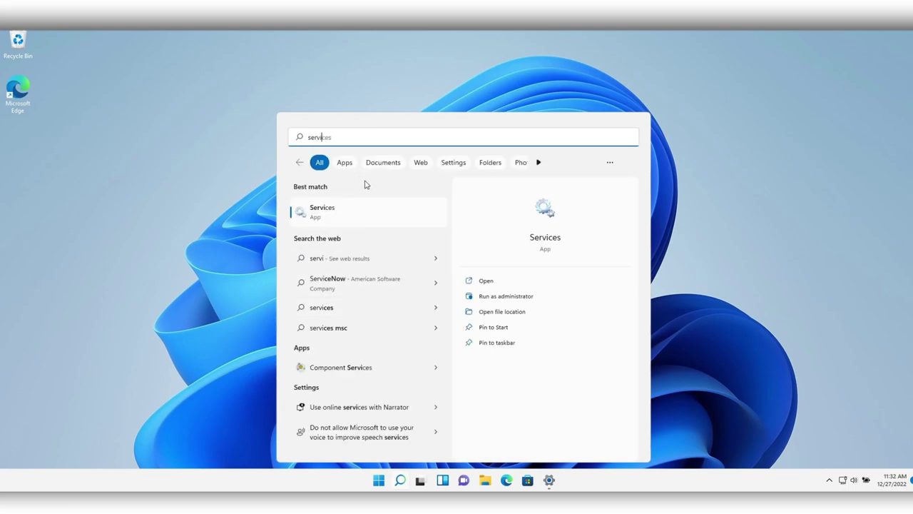
pyautogui.click(369, 207)
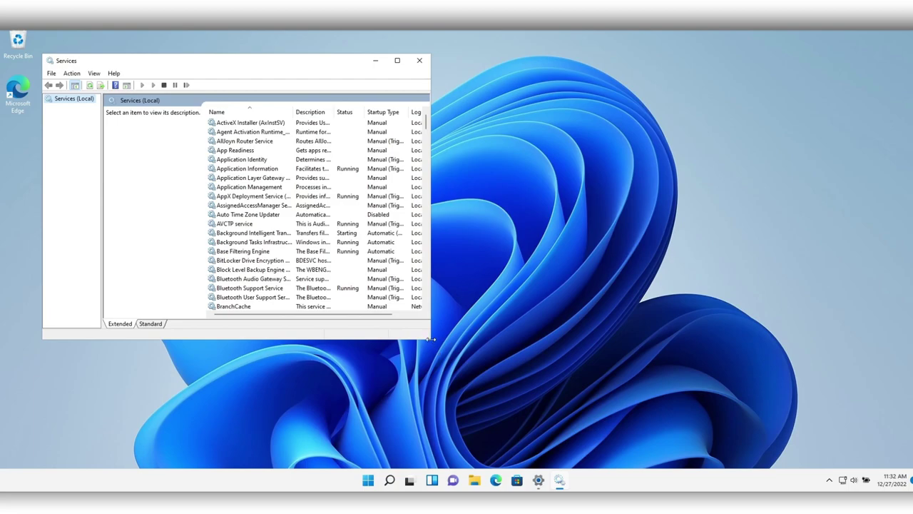
# Maximize the Services window and jump the list to services starting with W.
pyautogui.moveTo(432, 342); pyautogui.dragTo(803, 388)
pyautogui.scroll(-2, 442, 246)
pyautogui.scroll(-7, 442, 247)
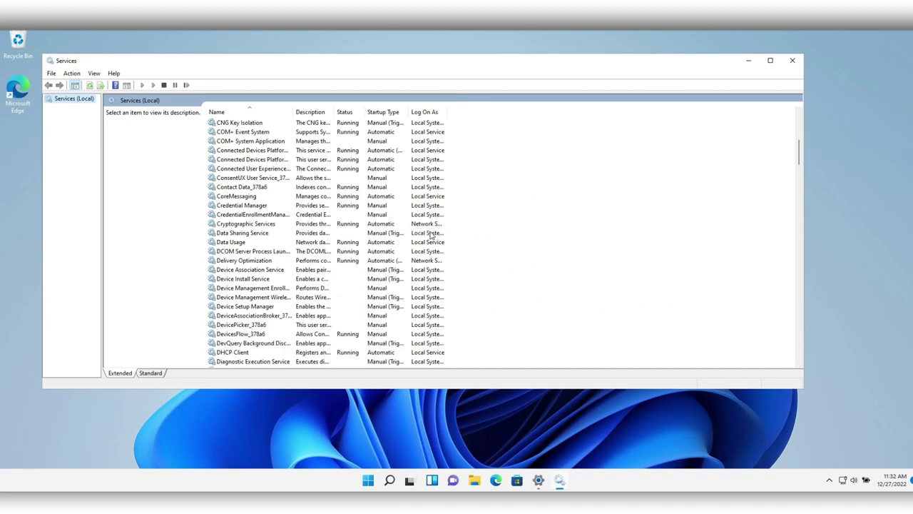
pyautogui.scroll(-7, 353, 255)
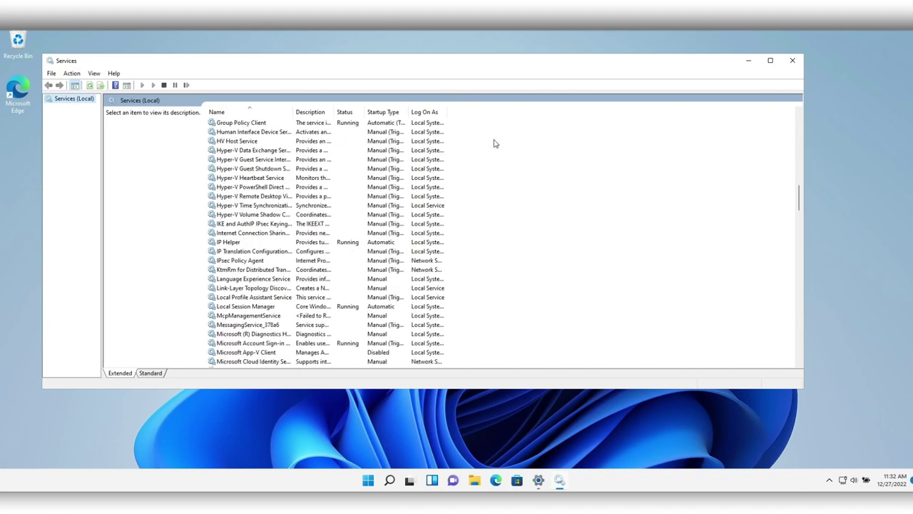
pyautogui.click(771, 60)
pyautogui.click(305, 209)
pyautogui.press('w')
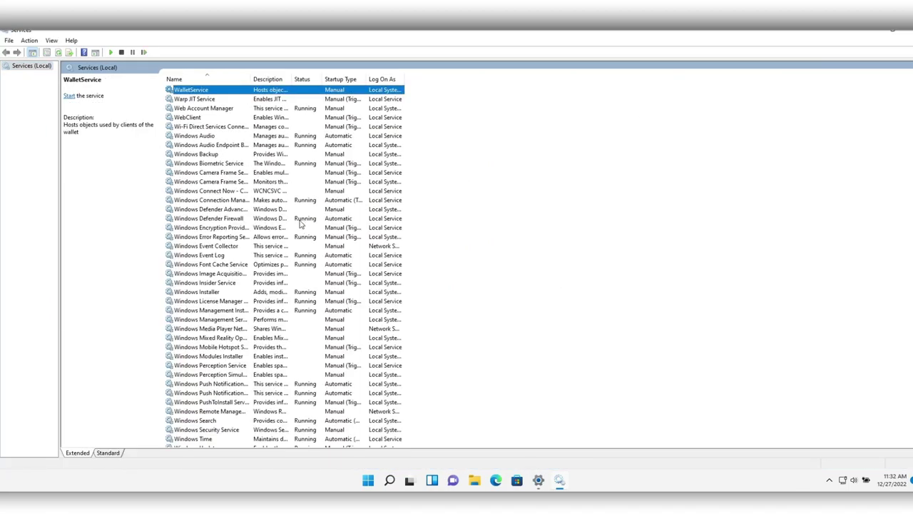
pyautogui.scroll(-3, 206, 198)
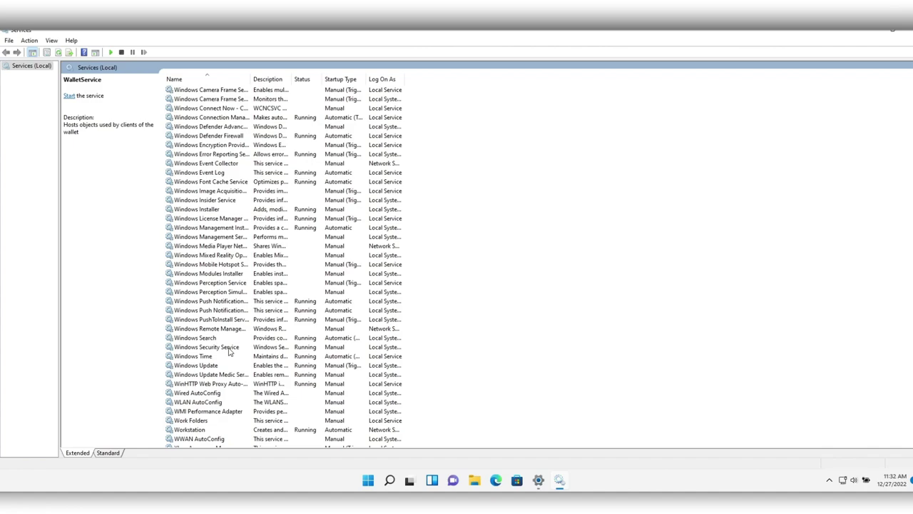
pyautogui.scroll(3, 229, 350)
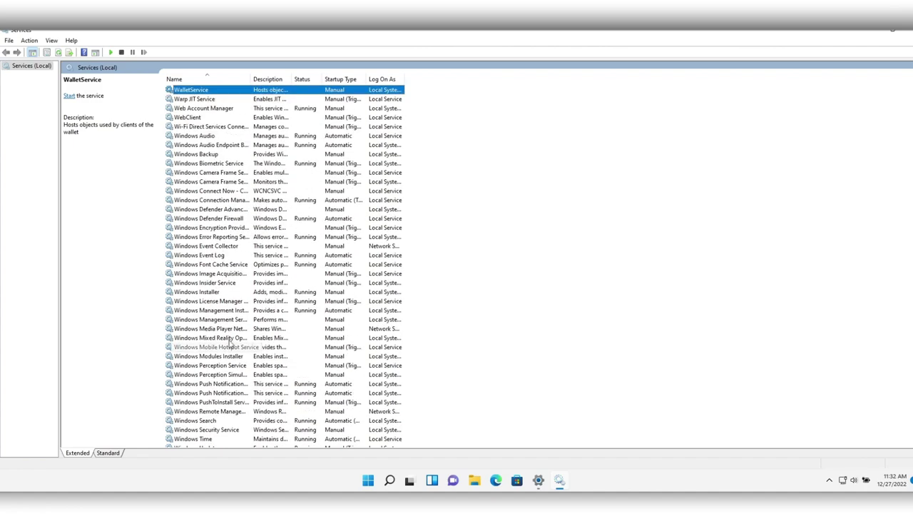
# Open Windows Audio Endpoint Builder's properties and inspect its startup type choices.
pyautogui.click(228, 145)
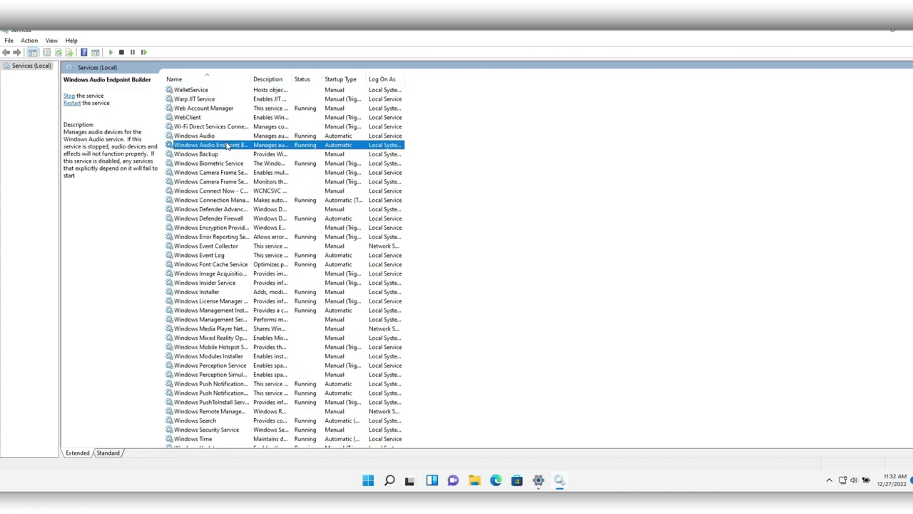
pyautogui.click(312, 151)
pyautogui.rightClick(314, 145)
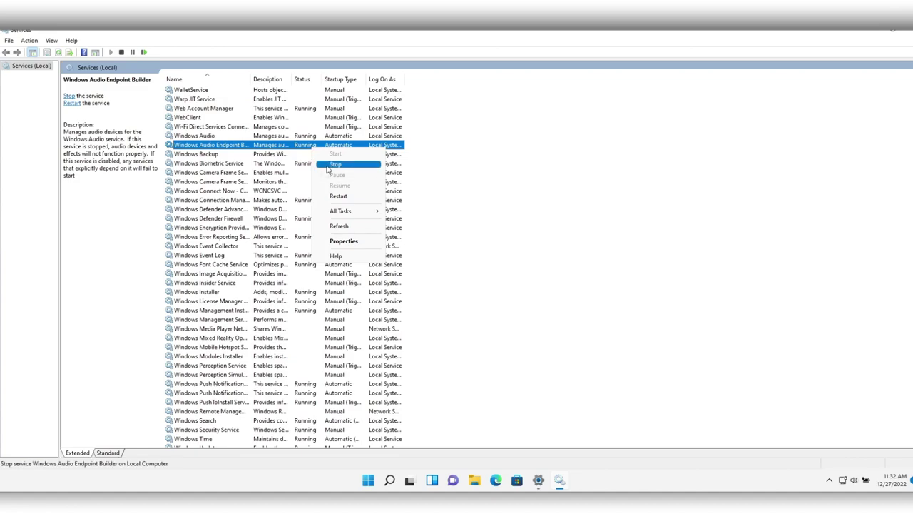
pyautogui.click(341, 242)
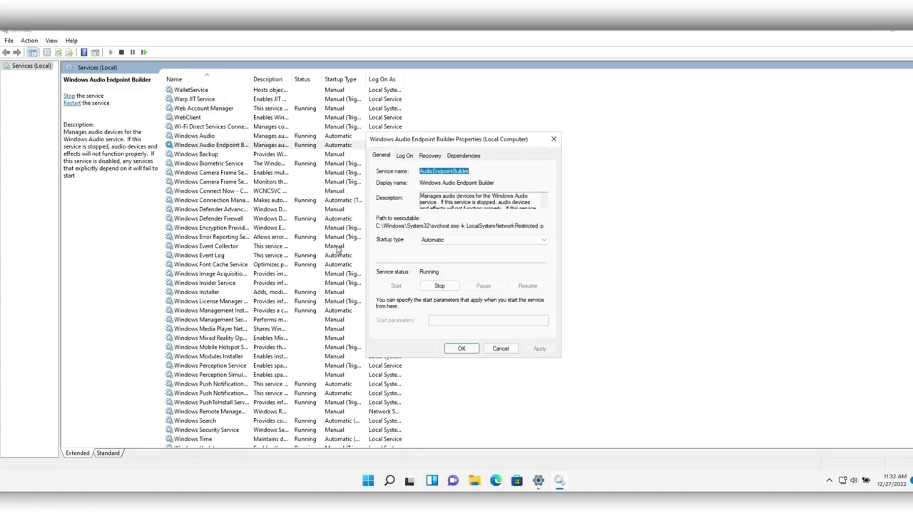
pyautogui.click(457, 240)
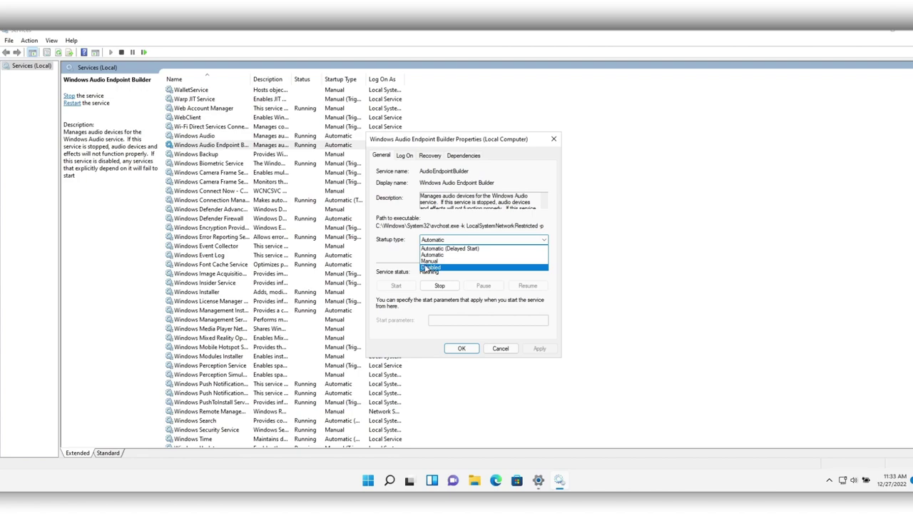
# Cancel without changes, confirm Windows Audio is Running and Automatic, then close Services.
pyautogui.click(497, 349)
pyautogui.click(492, 347)
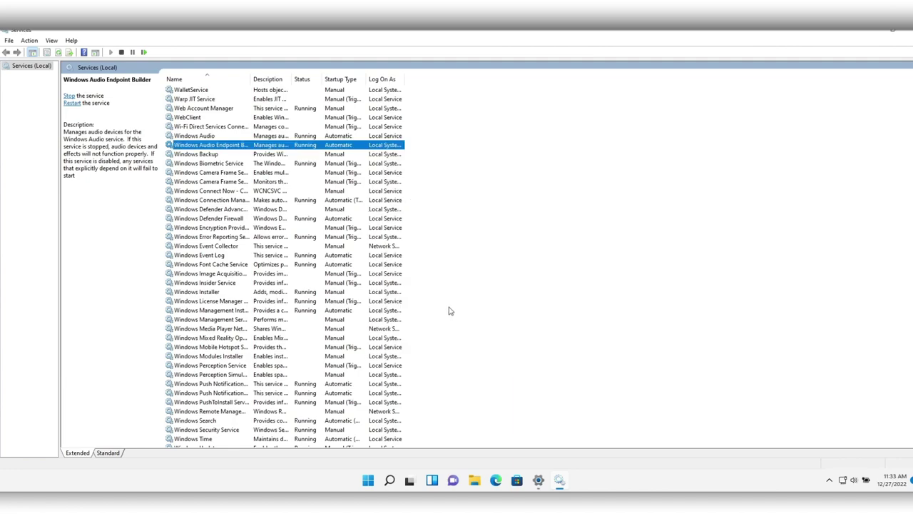
pyautogui.click(285, 138)
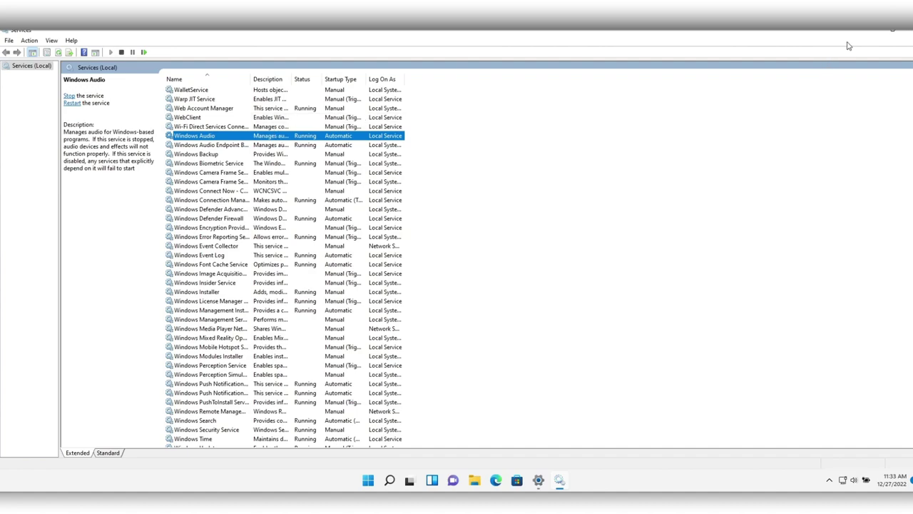
pyautogui.click(909, 33)
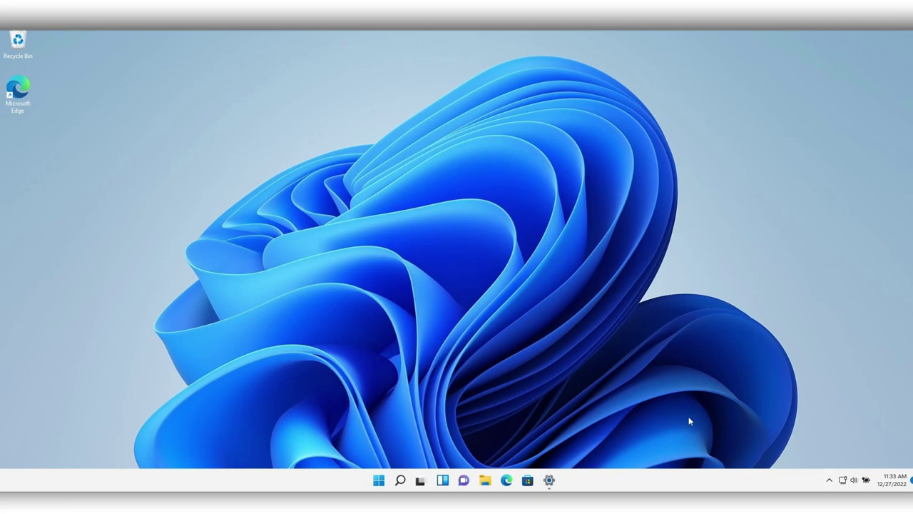
# Open Settings from the Win+X menu and check Windows Update shows the PC up to date.
pyautogui.rightClick(385, 484)
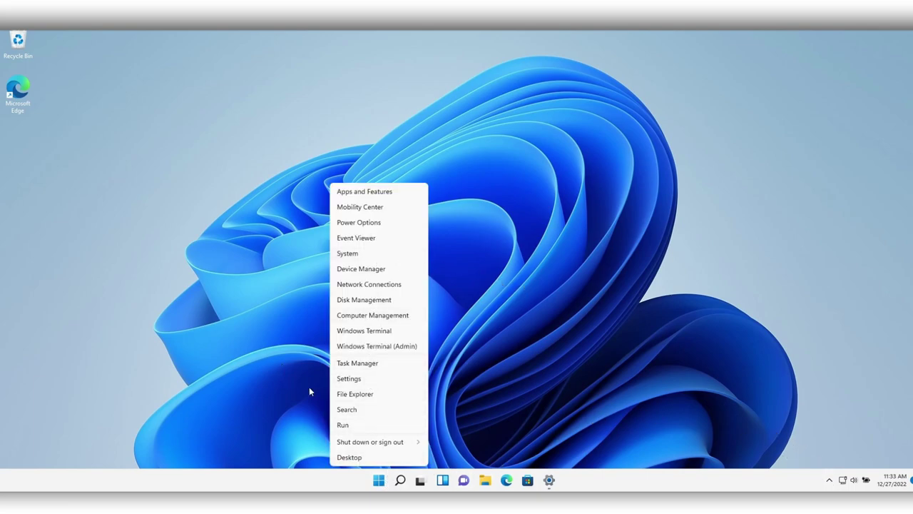
pyautogui.click(346, 379)
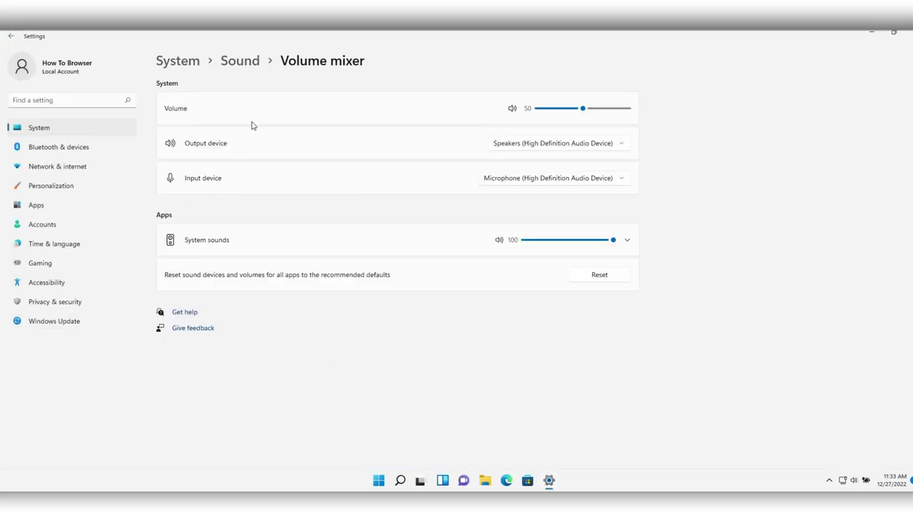
pyautogui.click(100, 318)
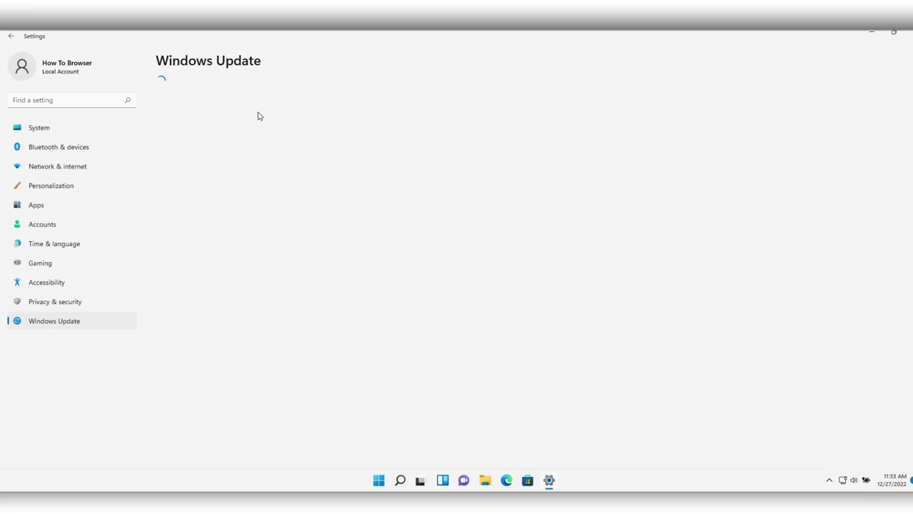
# Dismiss the Start menu and its power options, then close Settings.
pyautogui.click(379, 480)
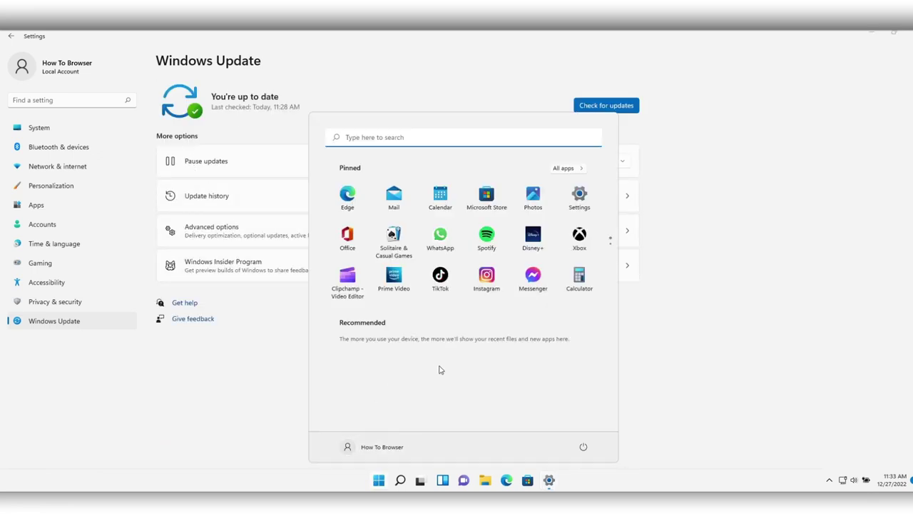
pyautogui.click(584, 446)
pyautogui.press('Escape')
pyautogui.click(673, 124)
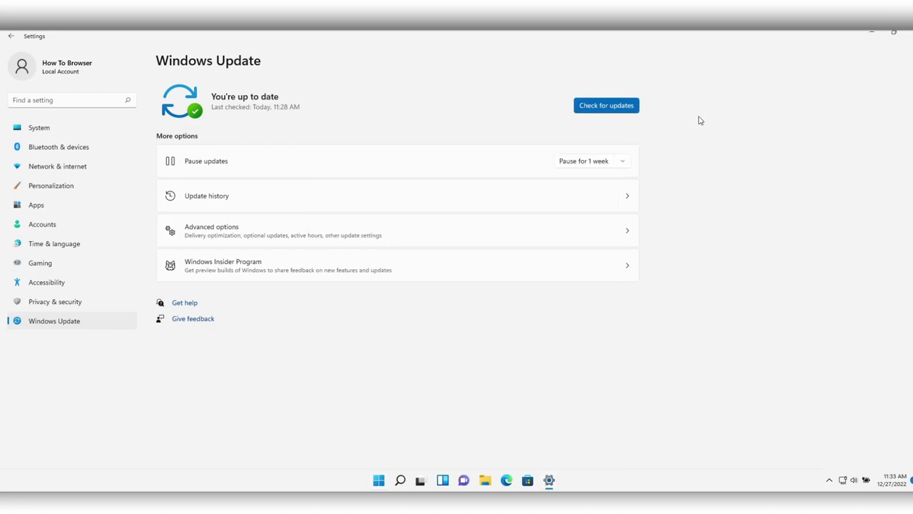
pyautogui.click(908, 33)
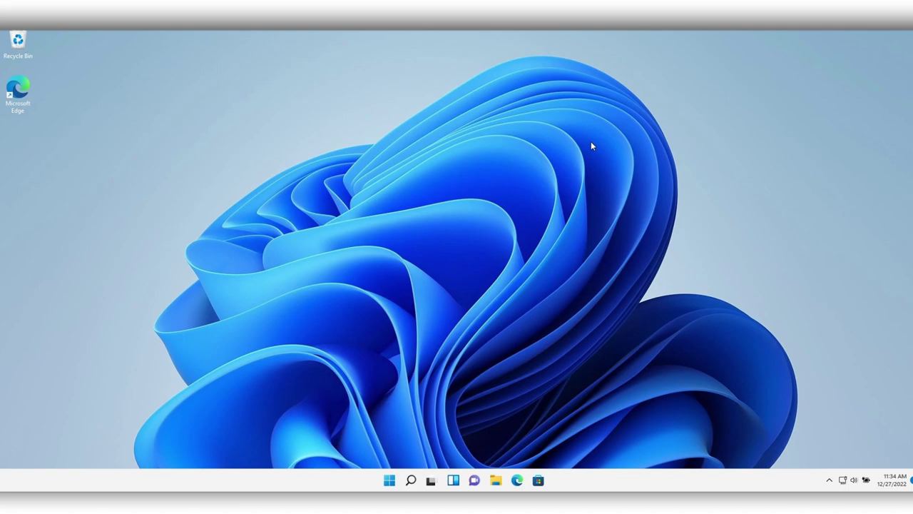
pyautogui.click(891, 480)
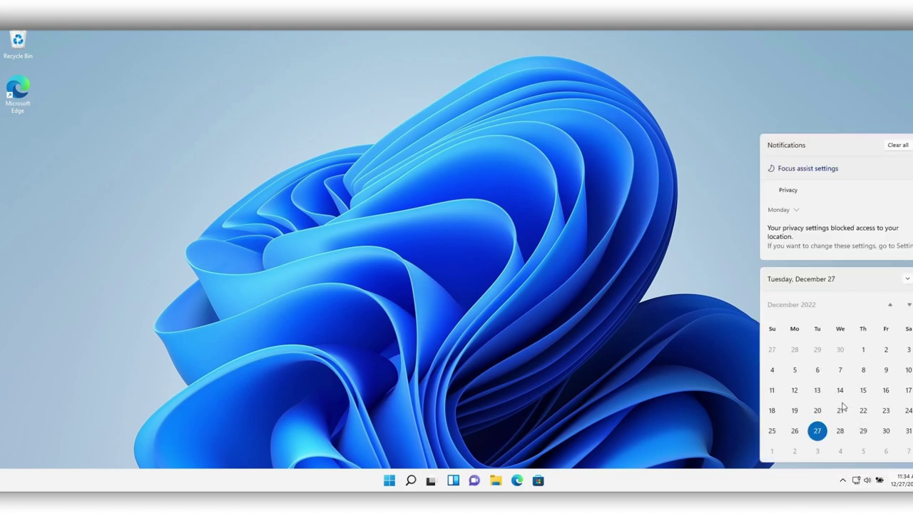
pyautogui.click(710, 300)
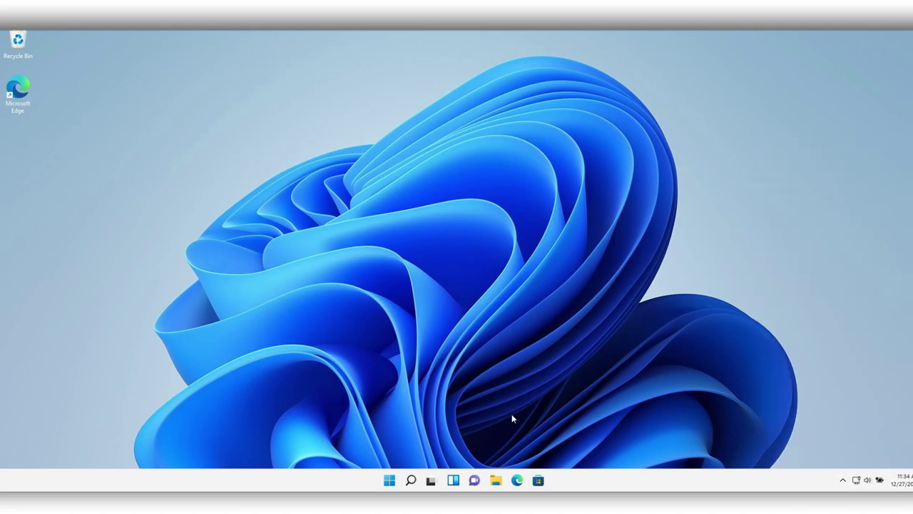
pyautogui.click(389, 481)
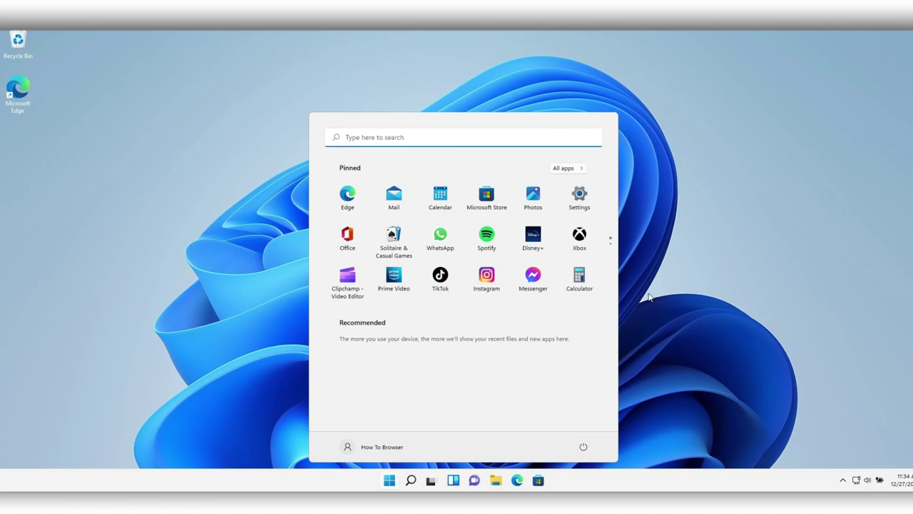
pyautogui.click(649, 297)
pyautogui.click(383, 479)
pyautogui.click(249, 264)
pyautogui.doubleClick(33, 60)
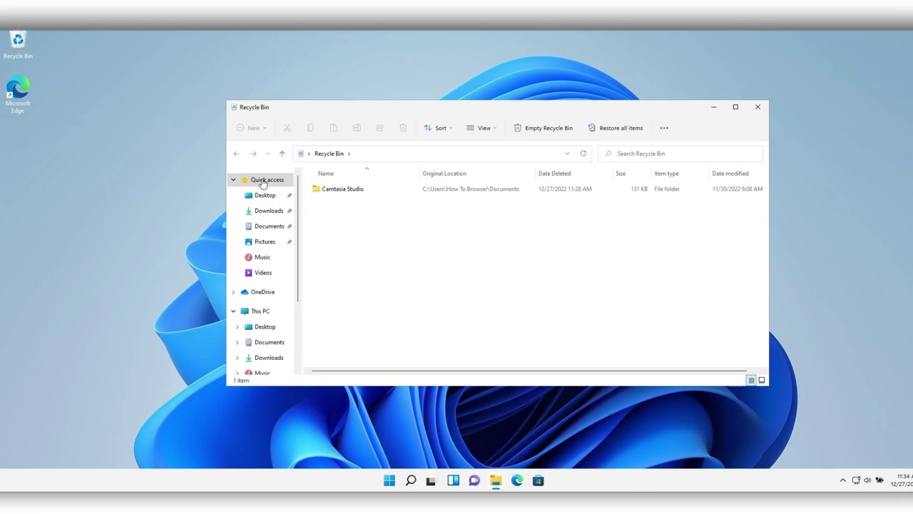
pyautogui.click(757, 112)
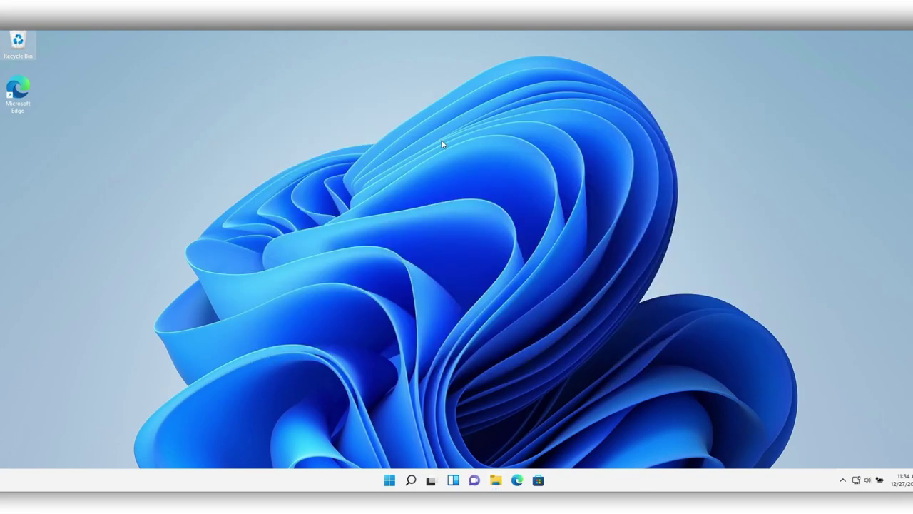